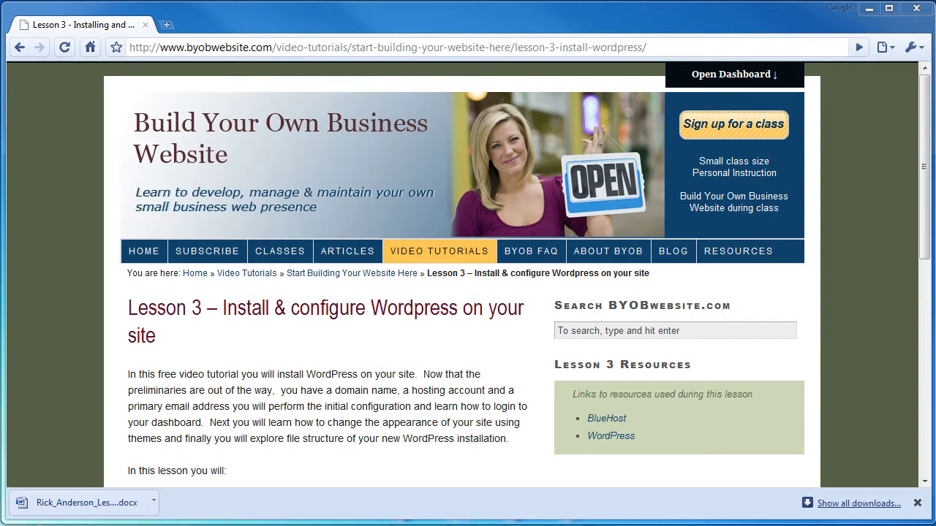
left_click(167, 25)
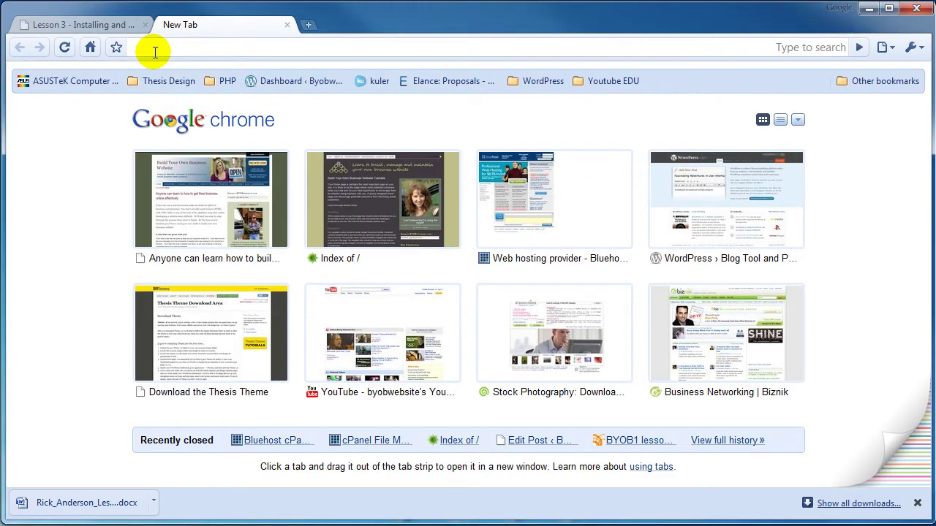
type("www.bl")
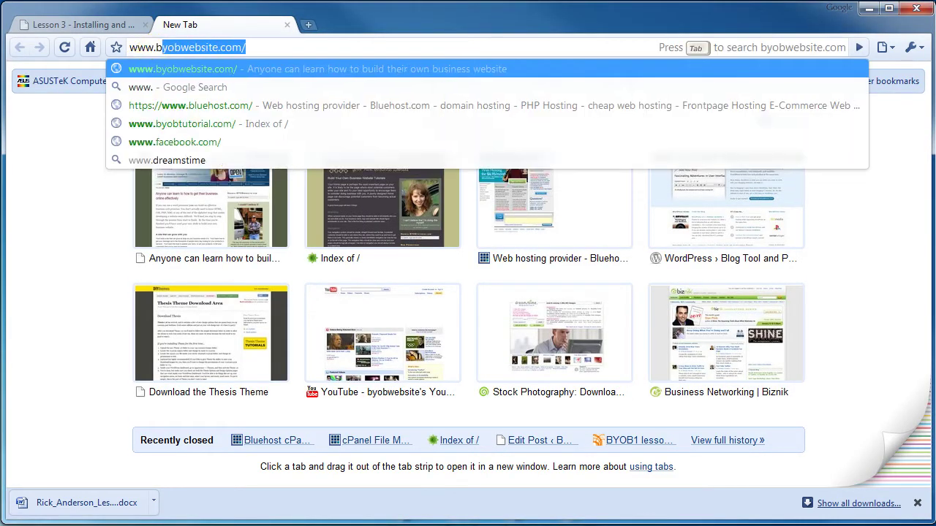
type("ueh")
key("Return")
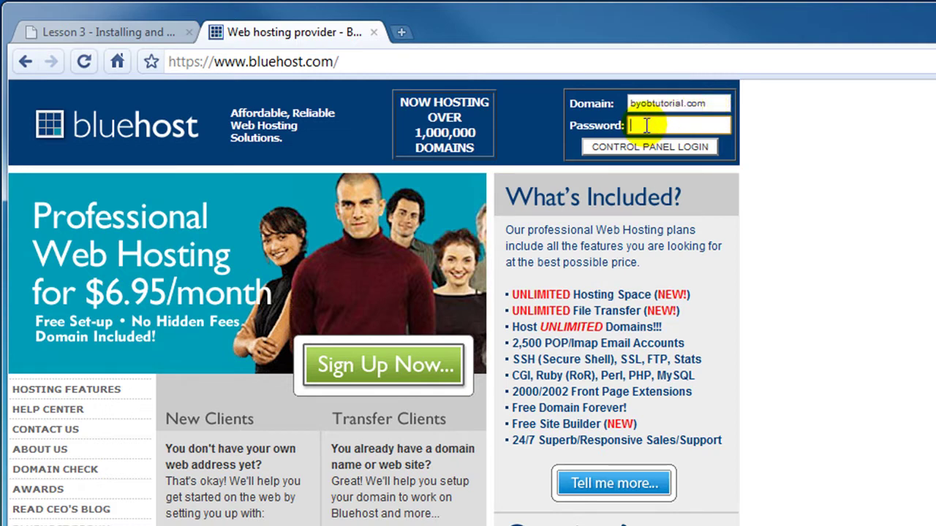
type("•••")
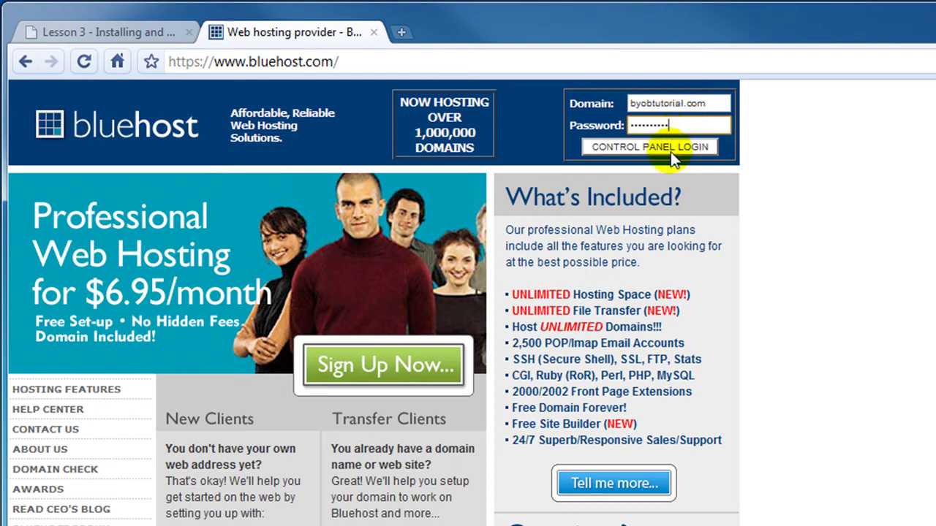
left_click(670, 148)
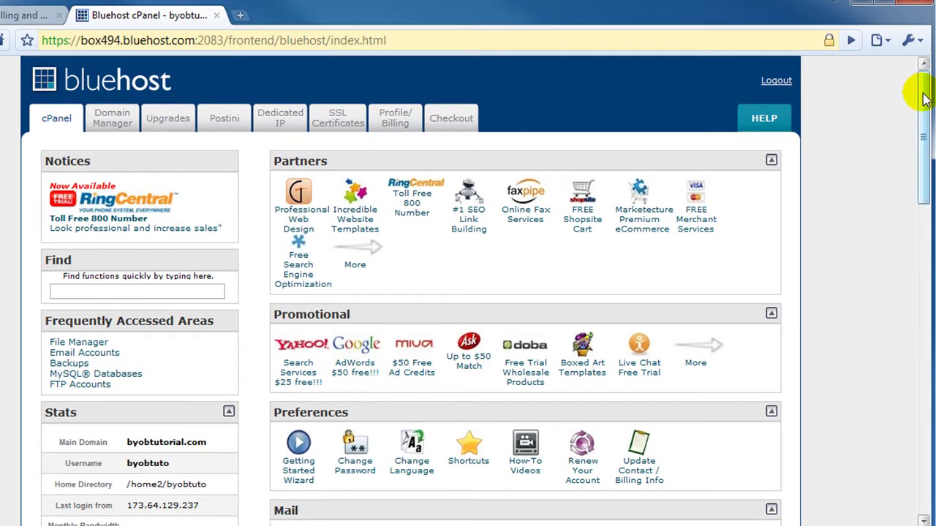
Start a brand new WordPress installation from the cPanel's Software / Services section, keeping version 2.9.1 (Stable).
left_click_drag(924, 99, 927, 380)
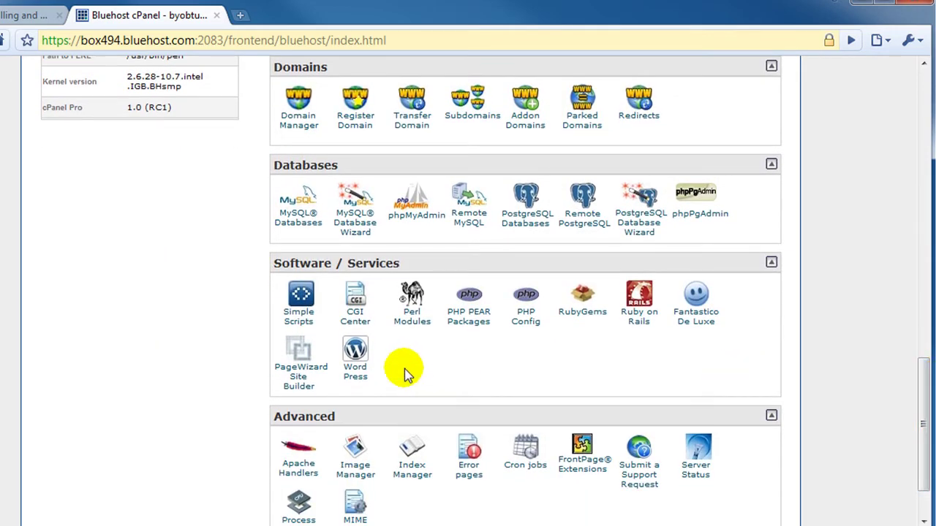
left_click(354, 353)
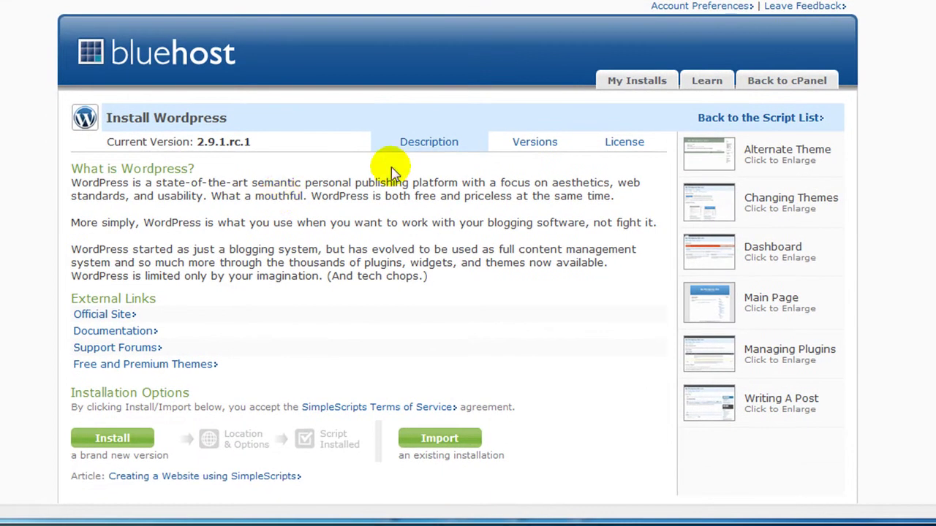
left_click(113, 440)
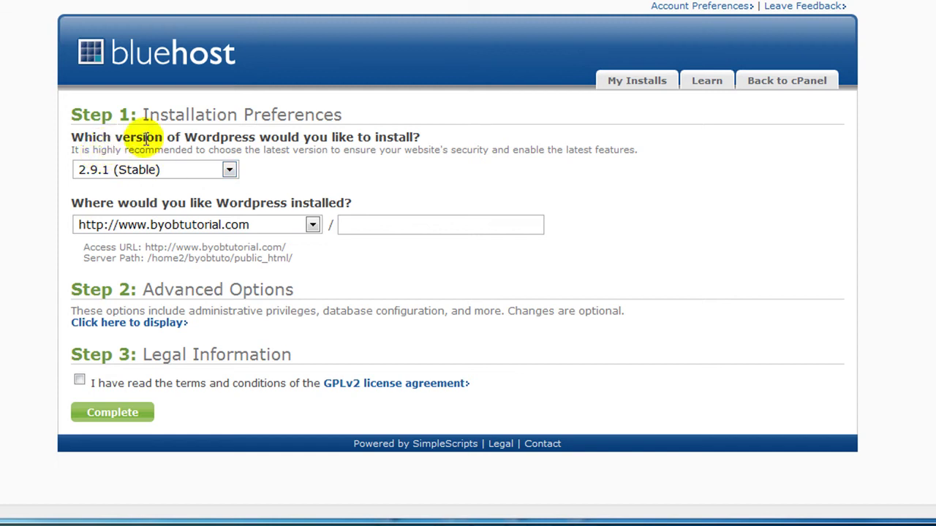
left_click(230, 171)
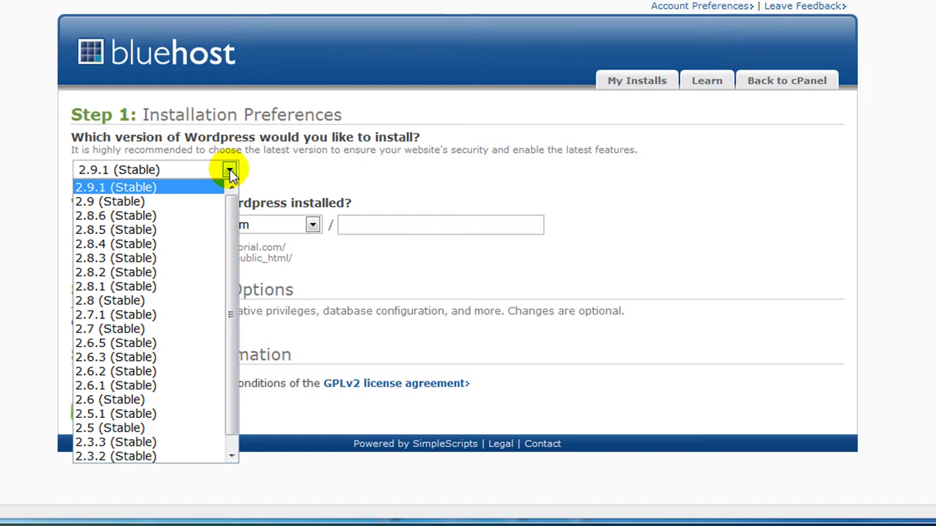
left_click(230, 171)
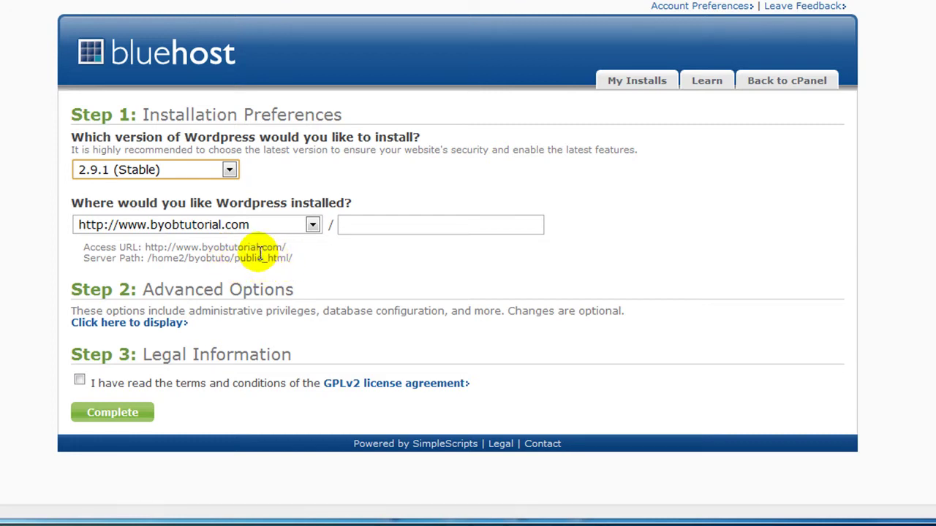
Display the advanced installation options and name the new site "Build Your Own Business Website Tutorials".
left_click(158, 323)
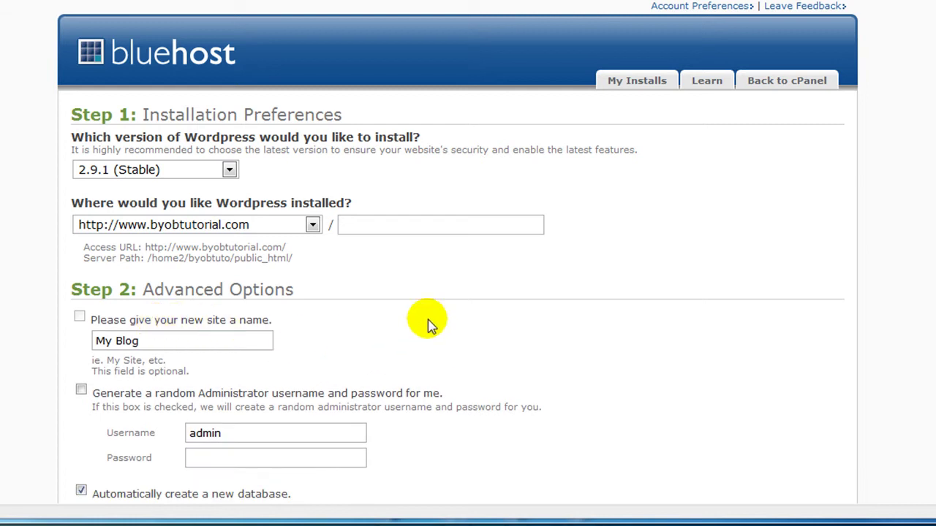
left_click(155, 342)
left_click_drag(155, 342, 78, 344)
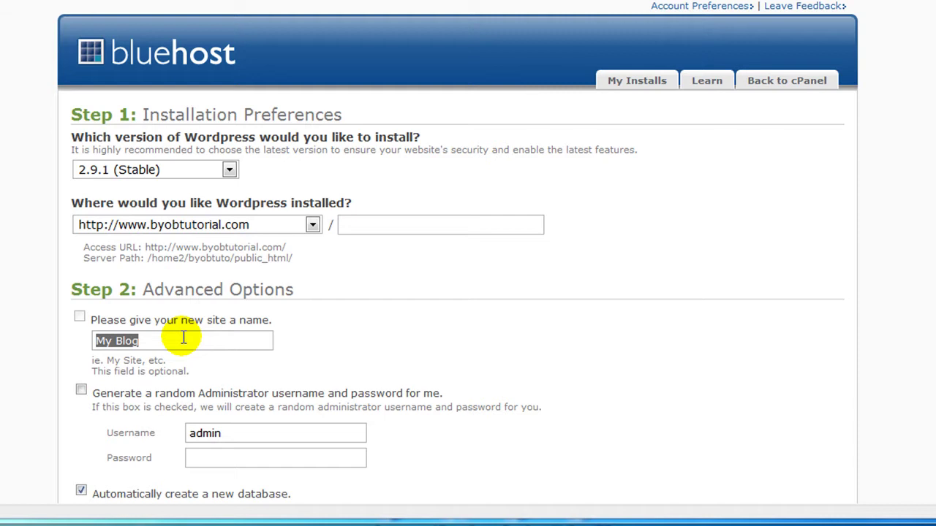
triple_click(171, 342)
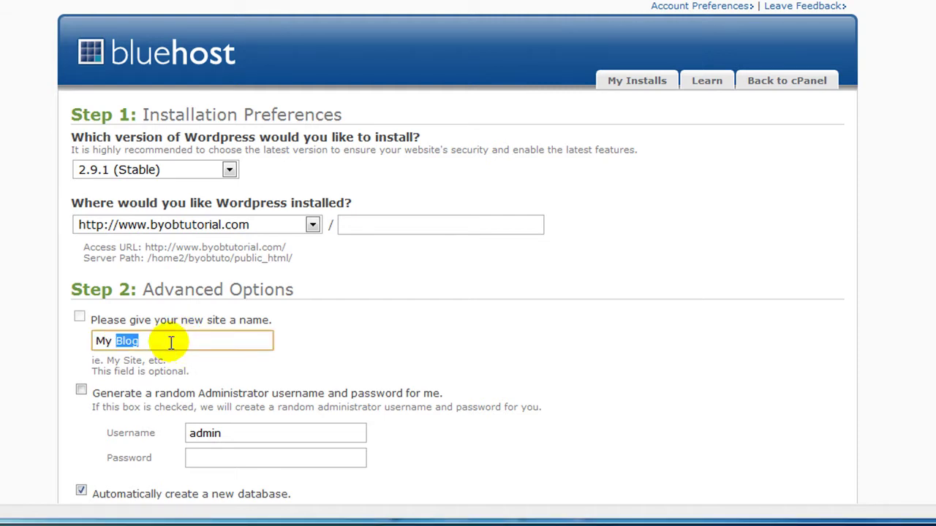
type("Own Business Website Tutorials")
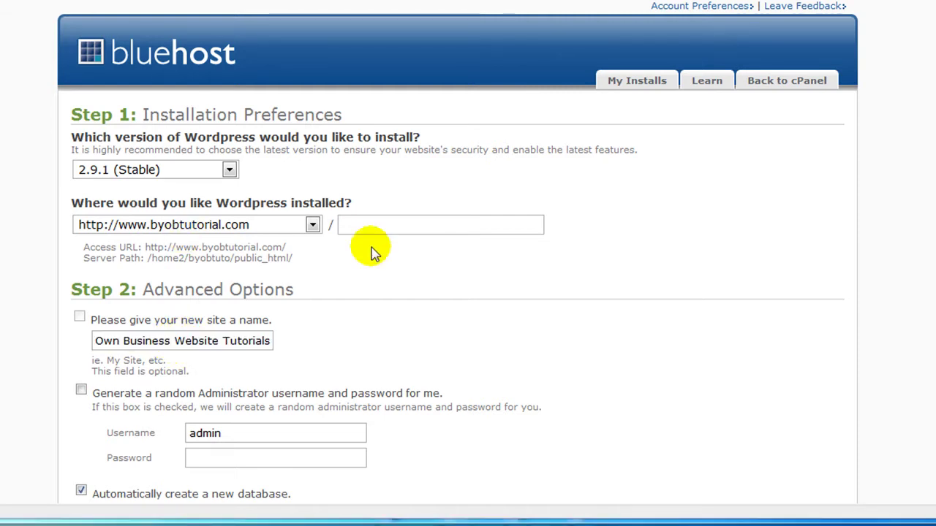
left_click(95, 341)
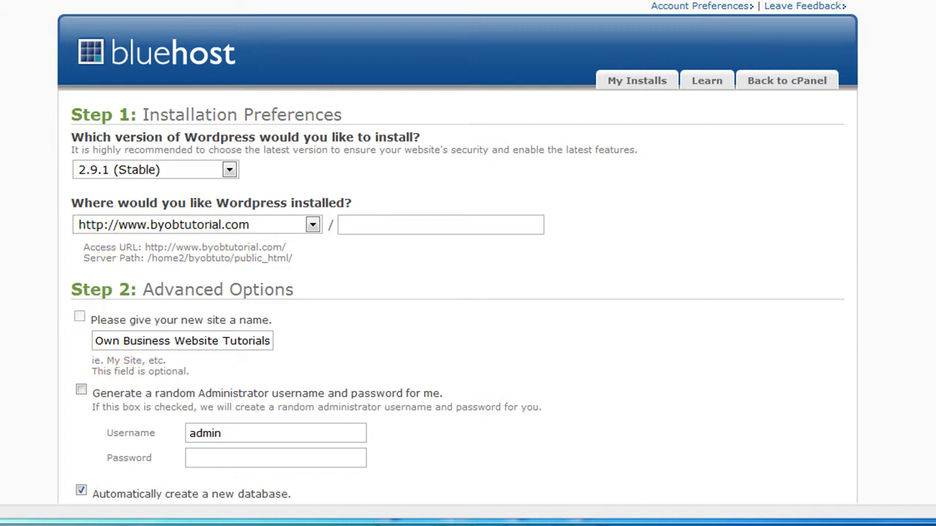
type("Build Your")
Enter a custom administrator username and password, and complete the WordPress installation with the GPLv2 license agreement accepted.
scroll(131, 351, "down", 3)
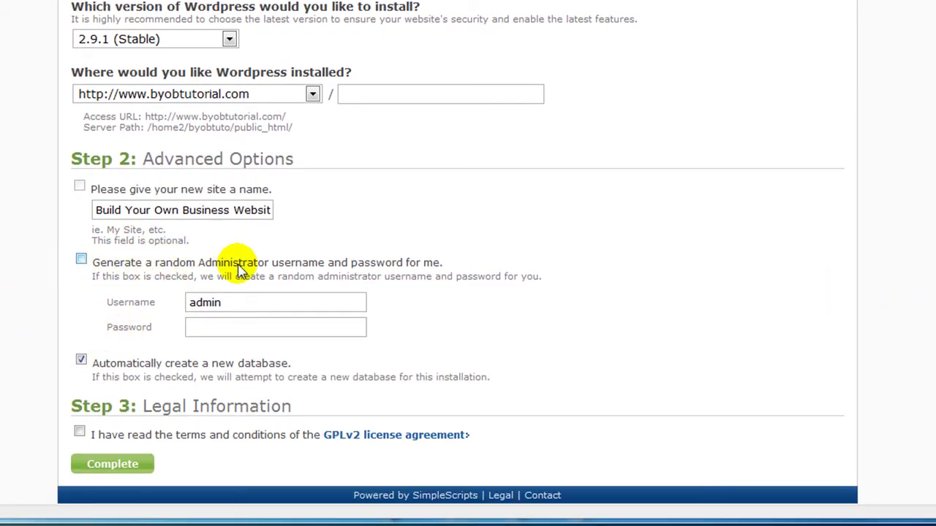
left_click_drag(242, 302, 191, 301)
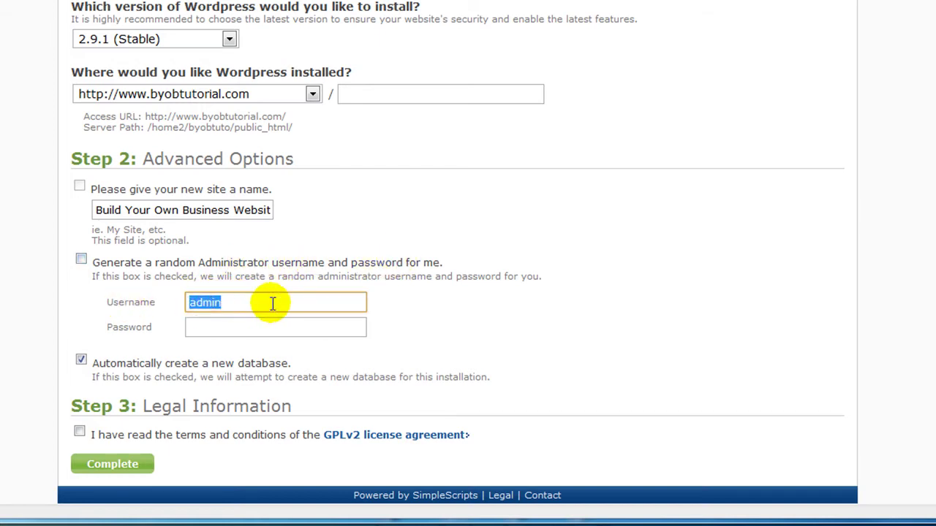
type("byobrick")
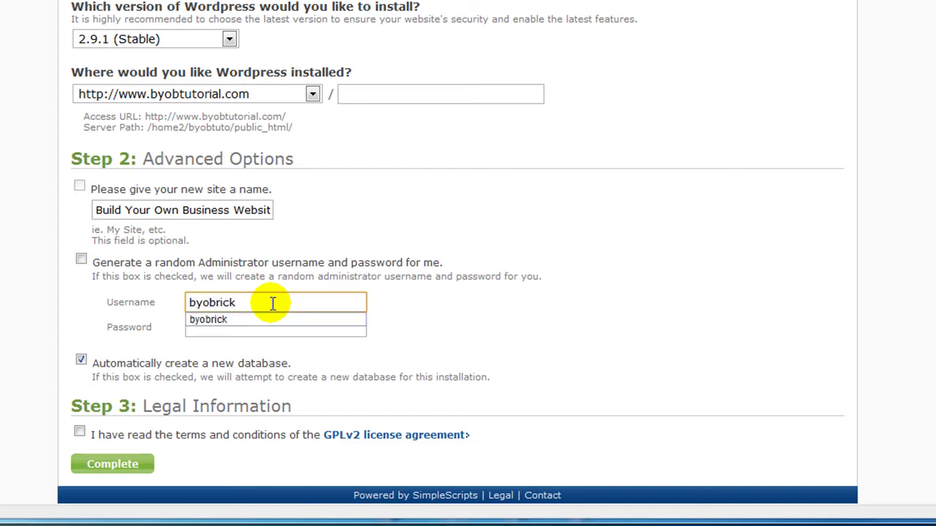
left_click(231, 320)
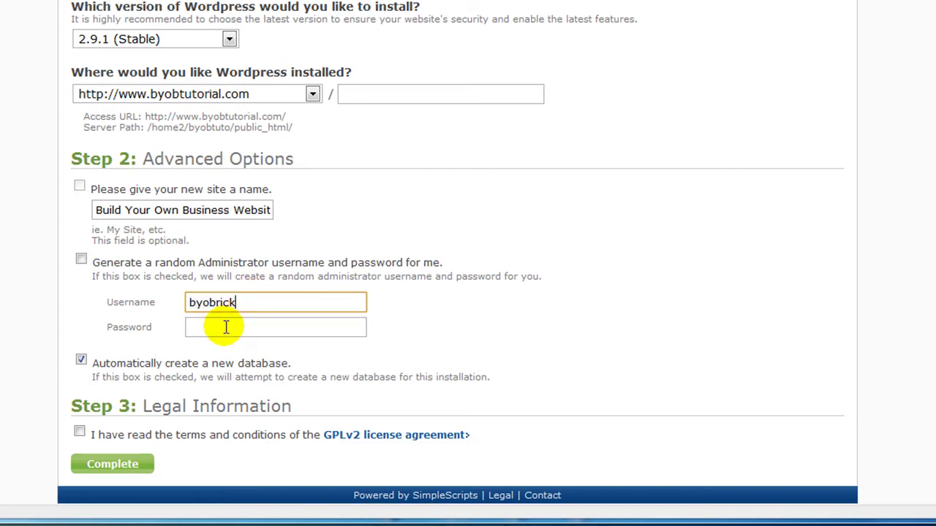
left_click(225, 326)
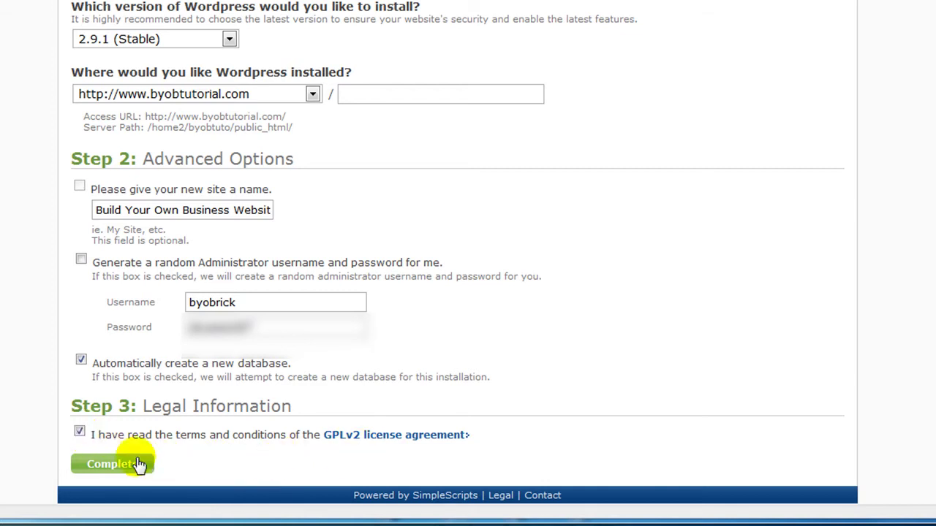
left_click(110, 465)
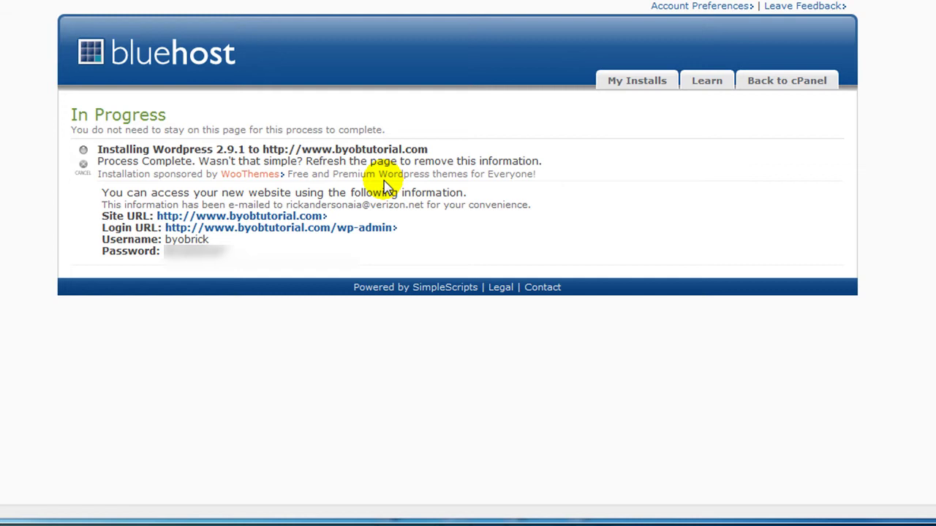
Open the new site, log in to WordPress with the administrator username and password, and permanently dismiss the auto-generated password notice.
left_click(203, 219)
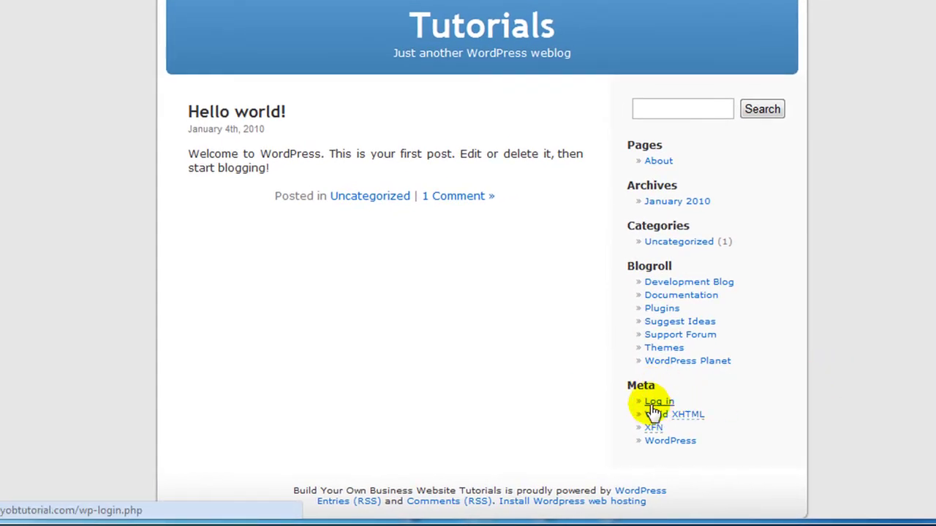
left_click(652, 404)
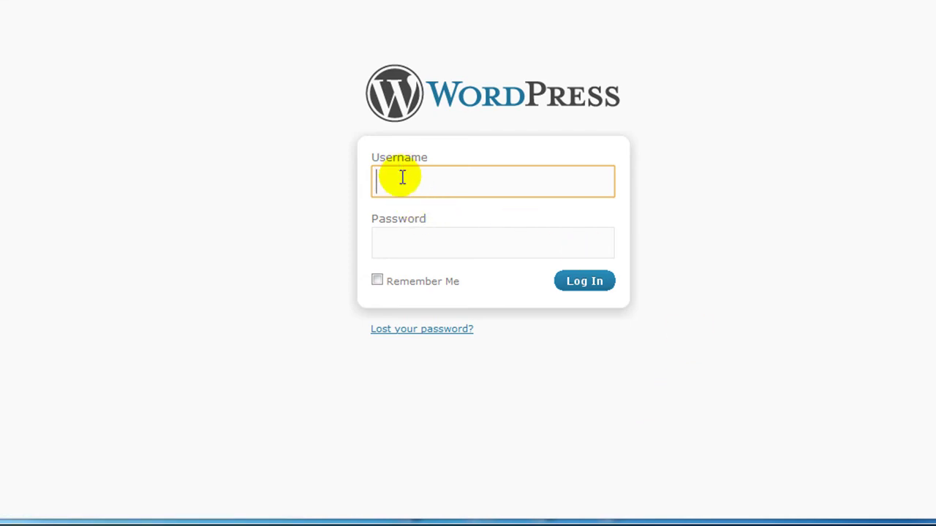
type("by")
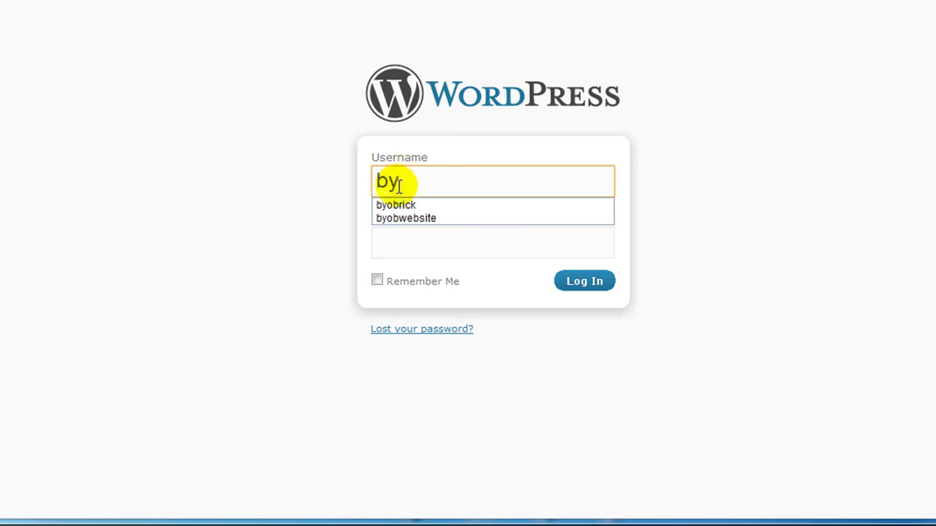
left_click(393, 206)
left_click(408, 242)
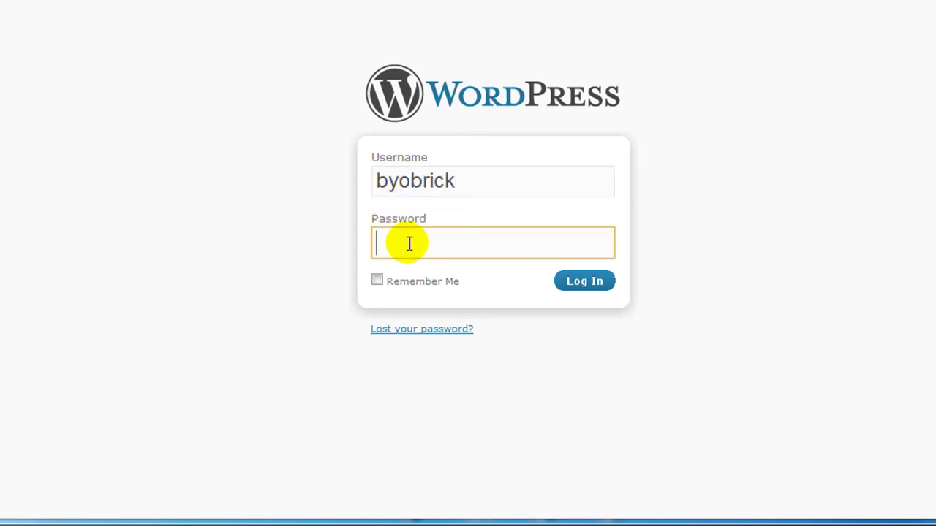
type("••••••••••")
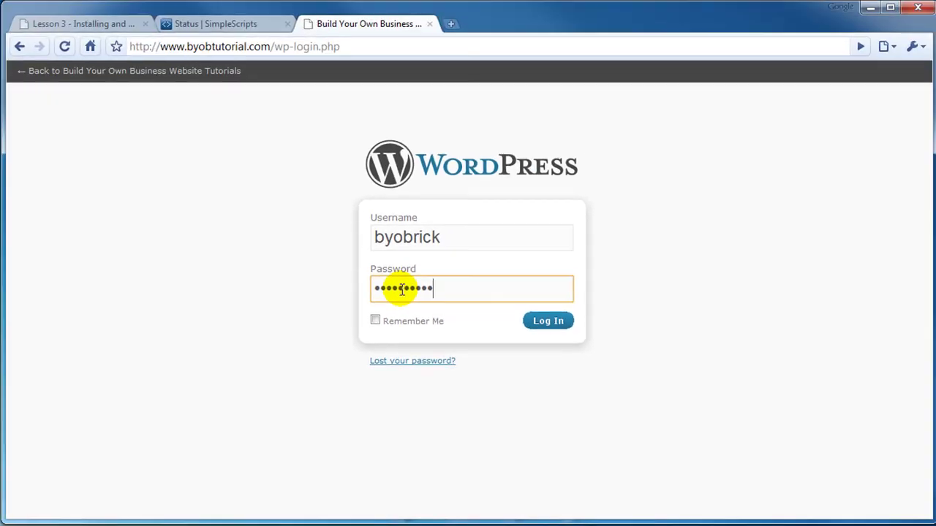
key("Return")
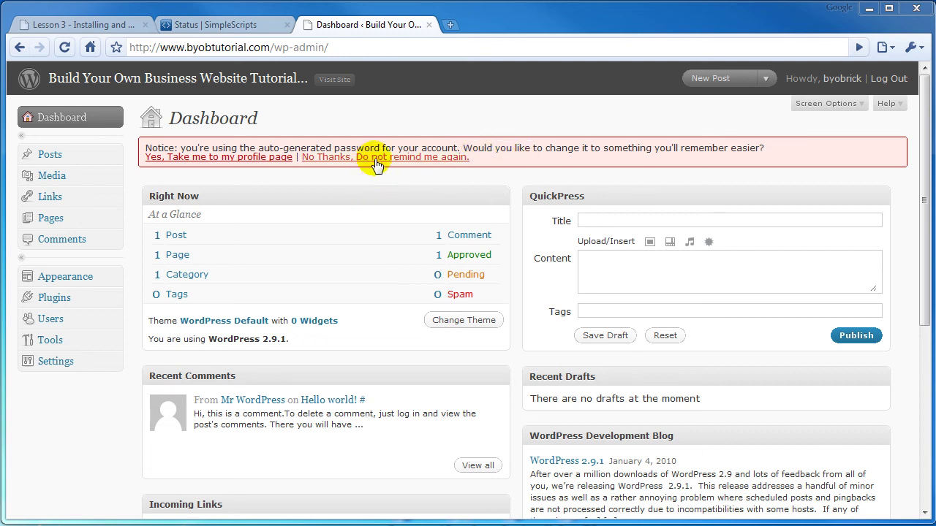
left_click(375, 159)
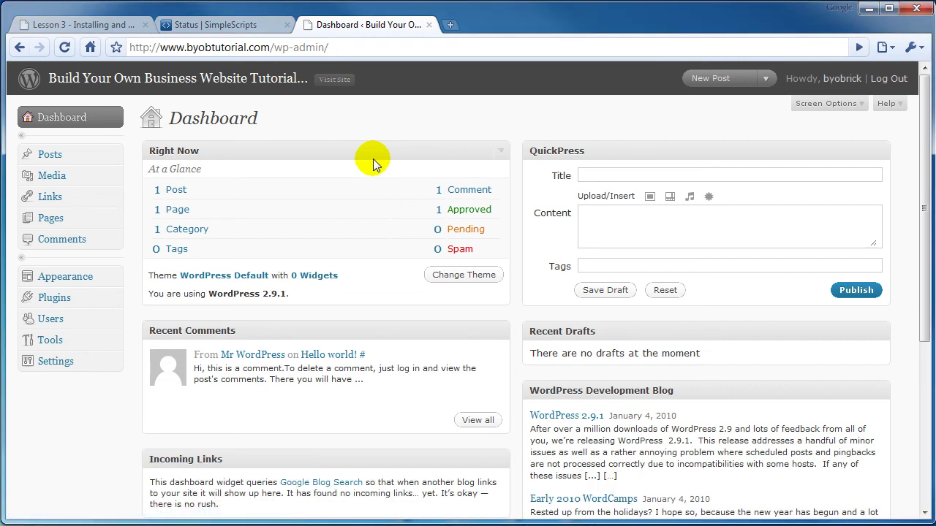